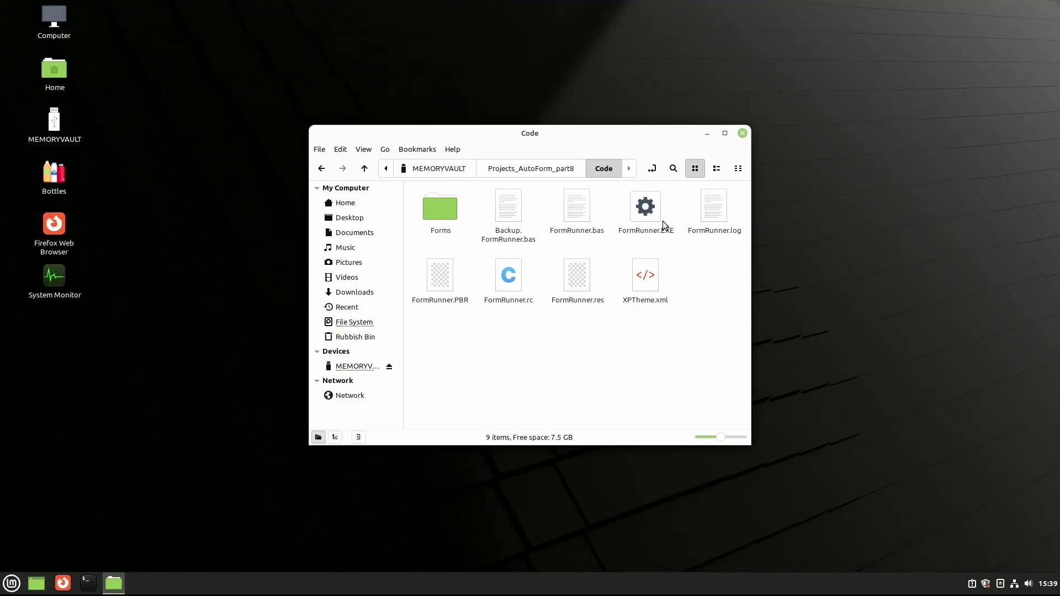
Launch FormRunner.EXE and select 'First Form (TestDemo.csv)' from the form list
double_click(645, 208)
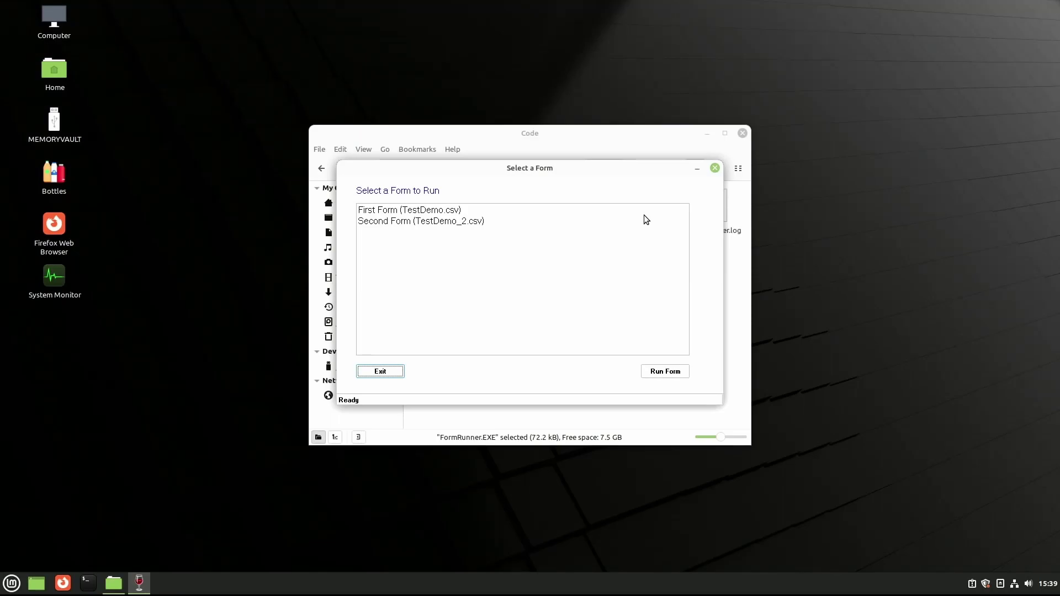
click(427, 214)
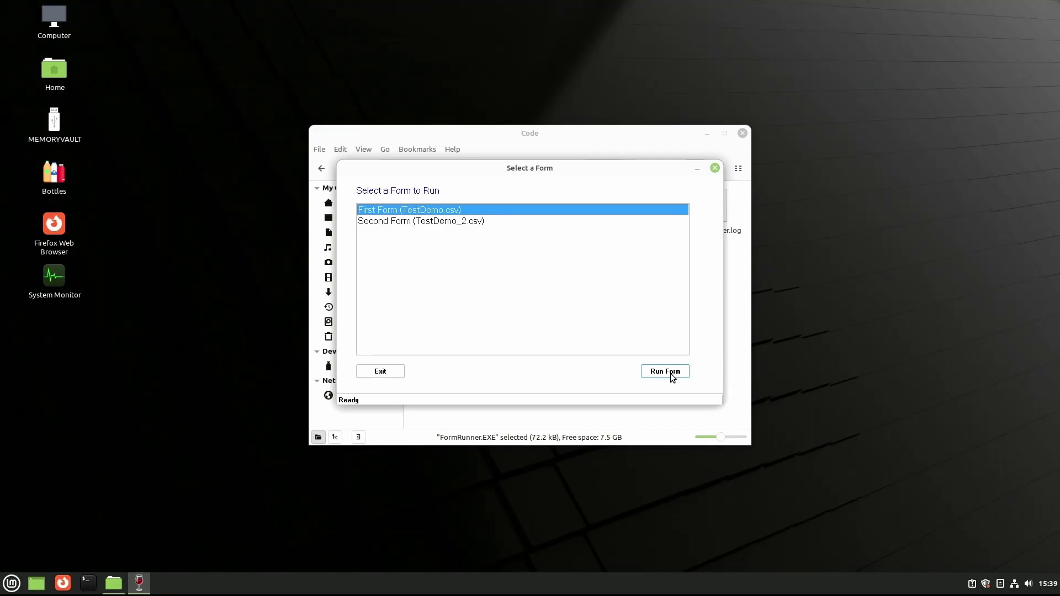
Run First Form, browse from Tom Jones to record 4, Fred Flintstone, and view the records grid
click(665, 371)
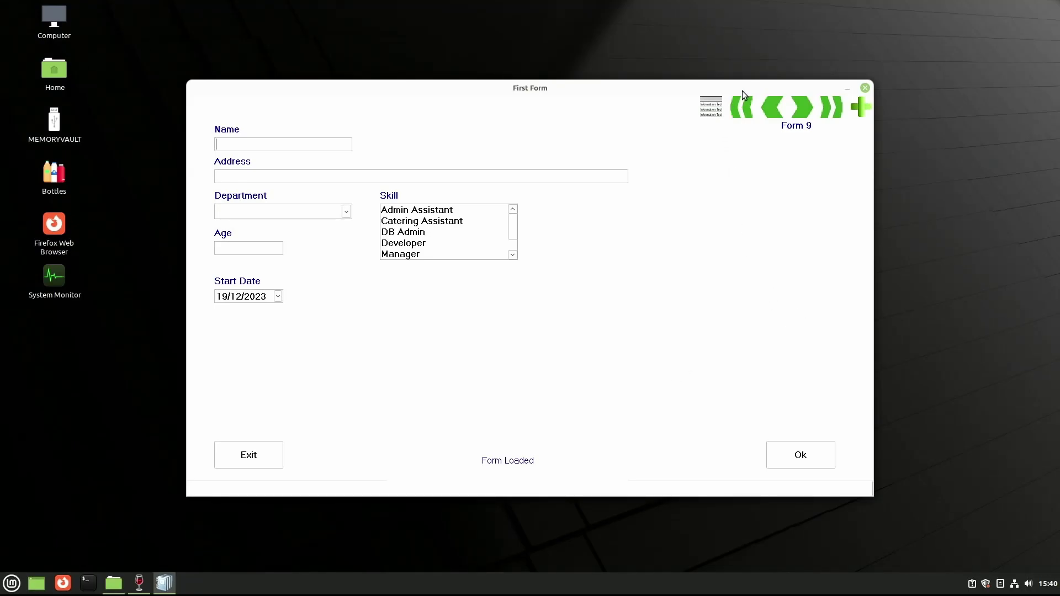
click(743, 110)
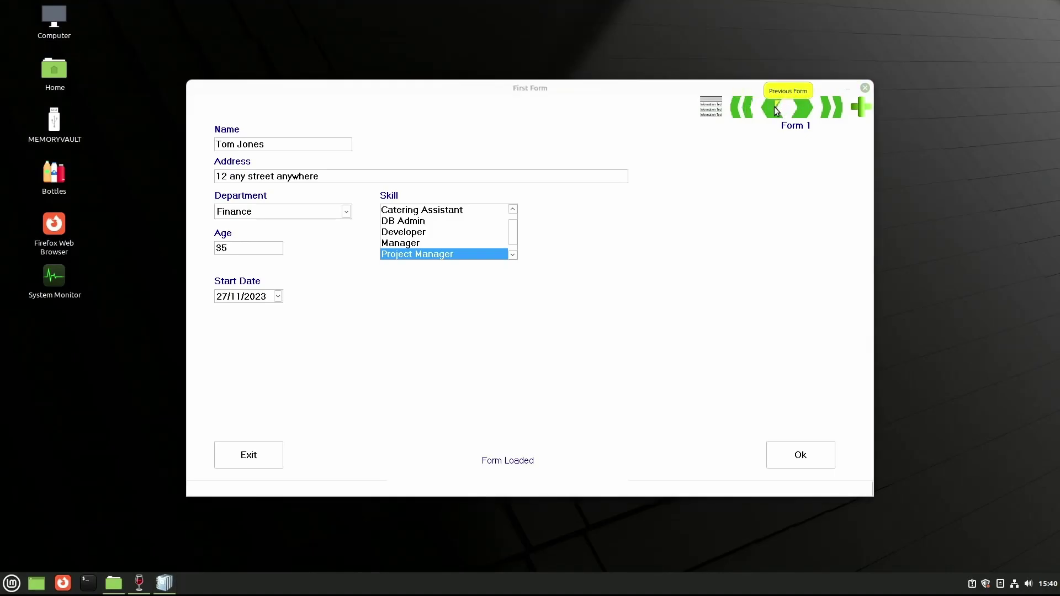
click(805, 112)
click(804, 112)
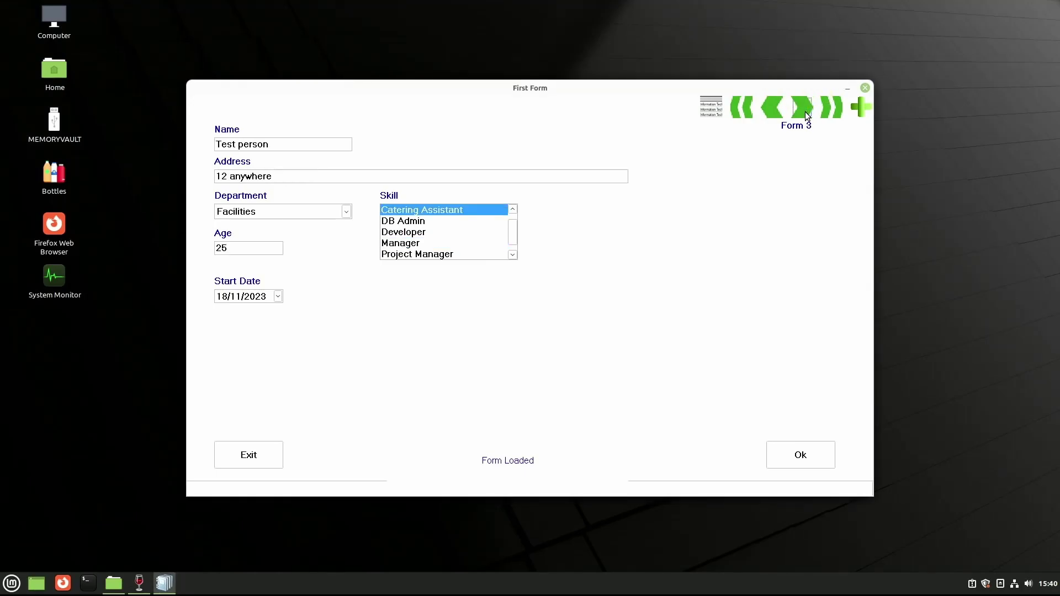
click(805, 111)
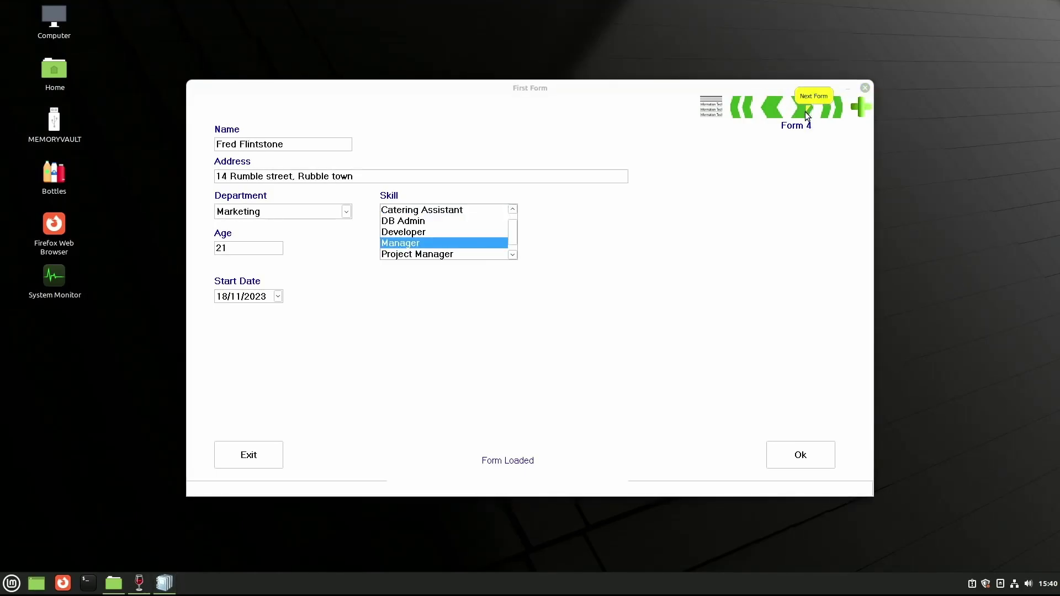
click(705, 109)
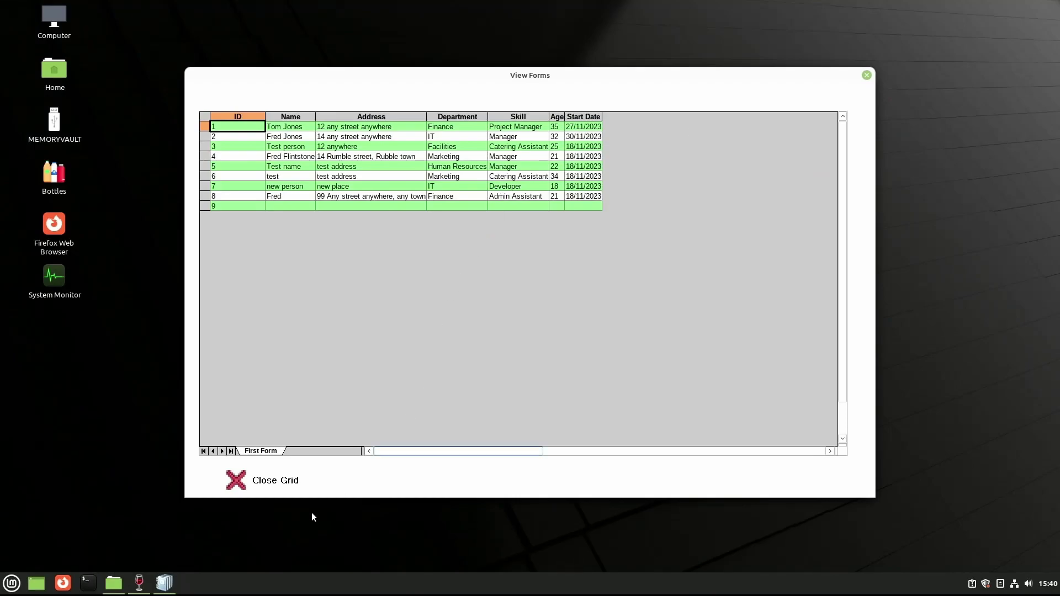
click(235, 482)
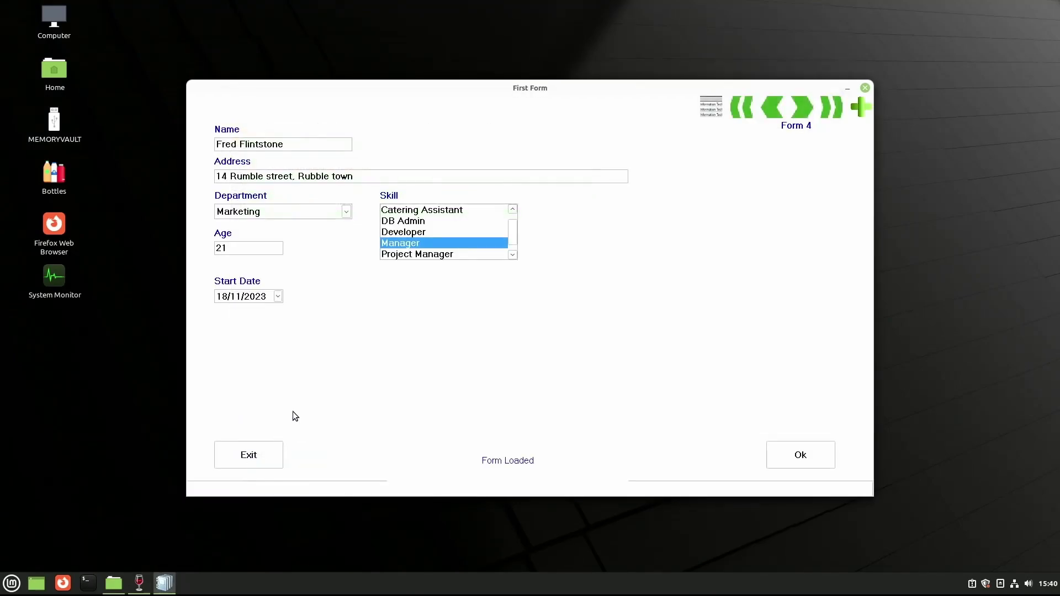
Save a record for linus user: Strategy and Planning, Developer, age 23, starting 21/12/2023
click(828, 115)
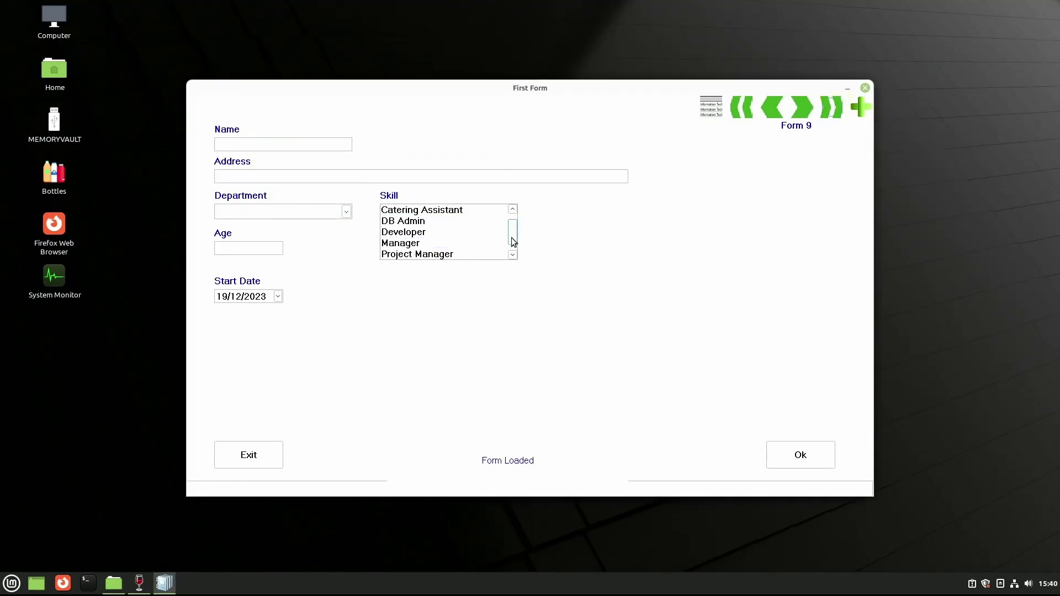
click(229, 145)
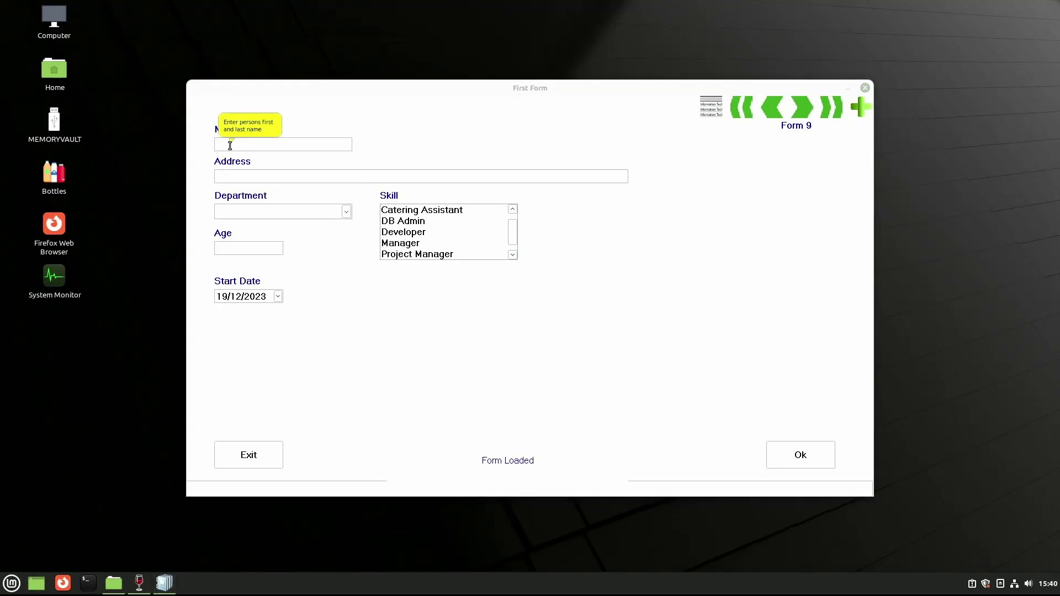
text(linus user)
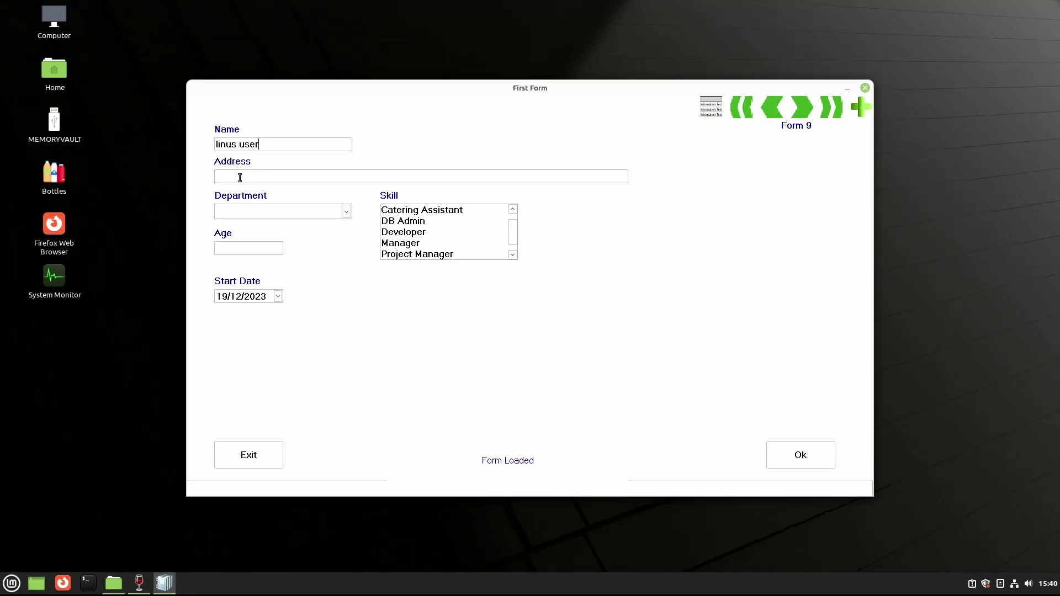
click(239, 178)
text(1)
text(2 any street, anywhe)
text(re)
key(Tab)
key(s)
key(Tab)
key(Up)
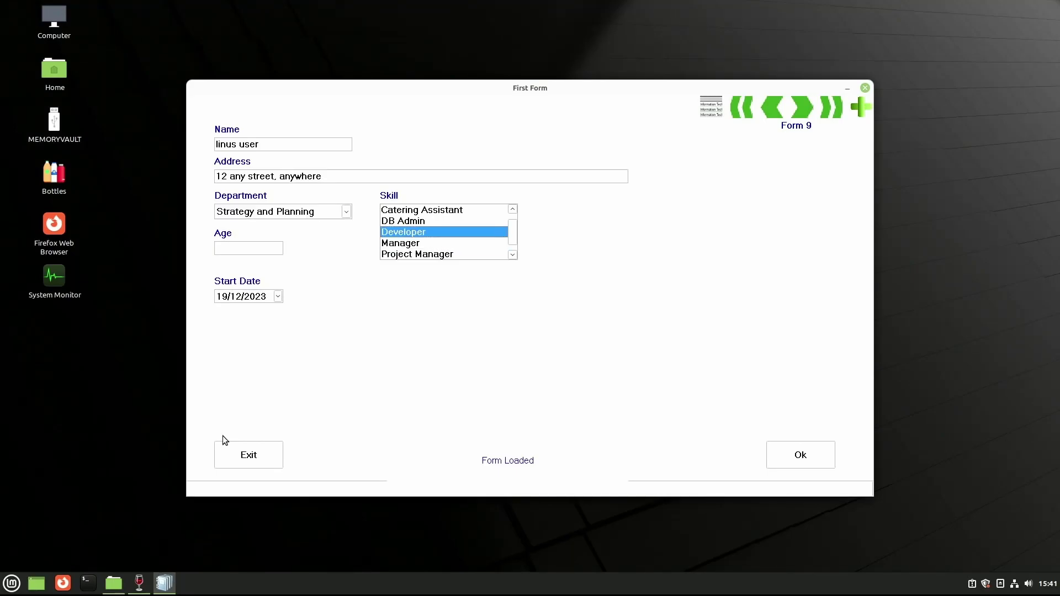
key(Tab)
text(23)
click(277, 297)
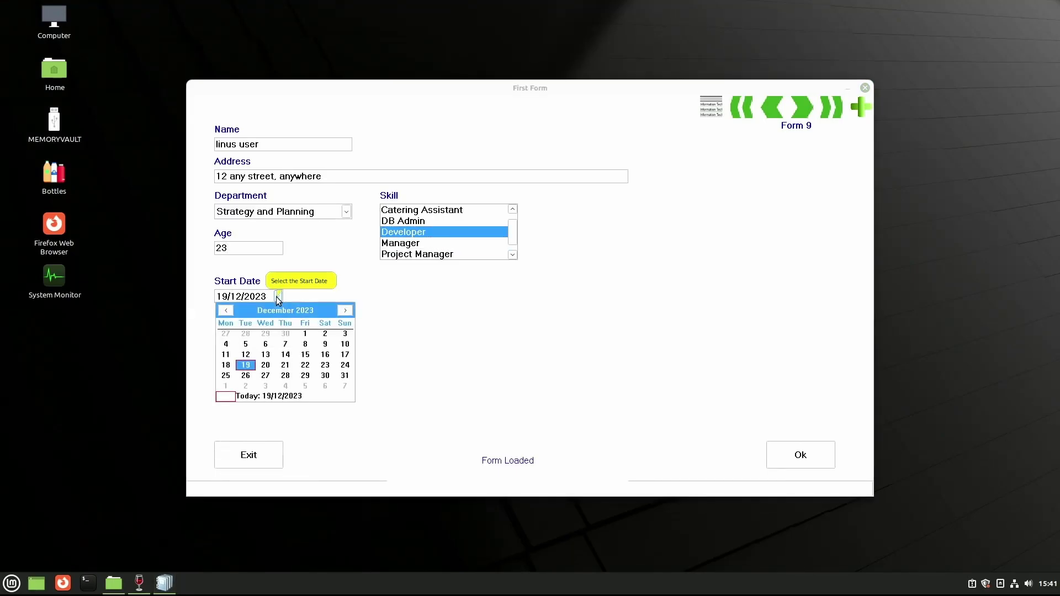
click(285, 366)
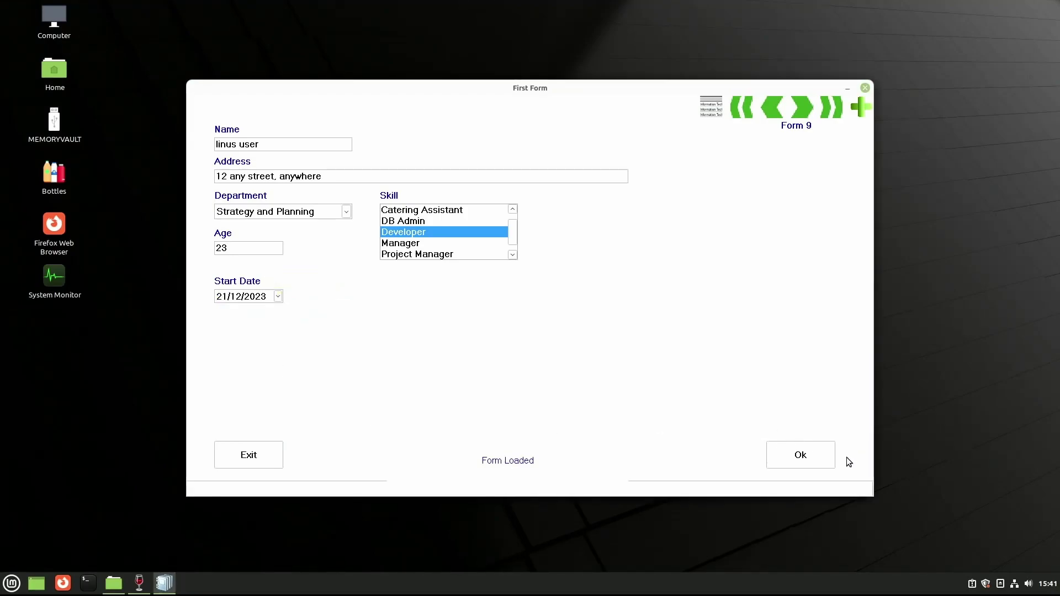
click(812, 461)
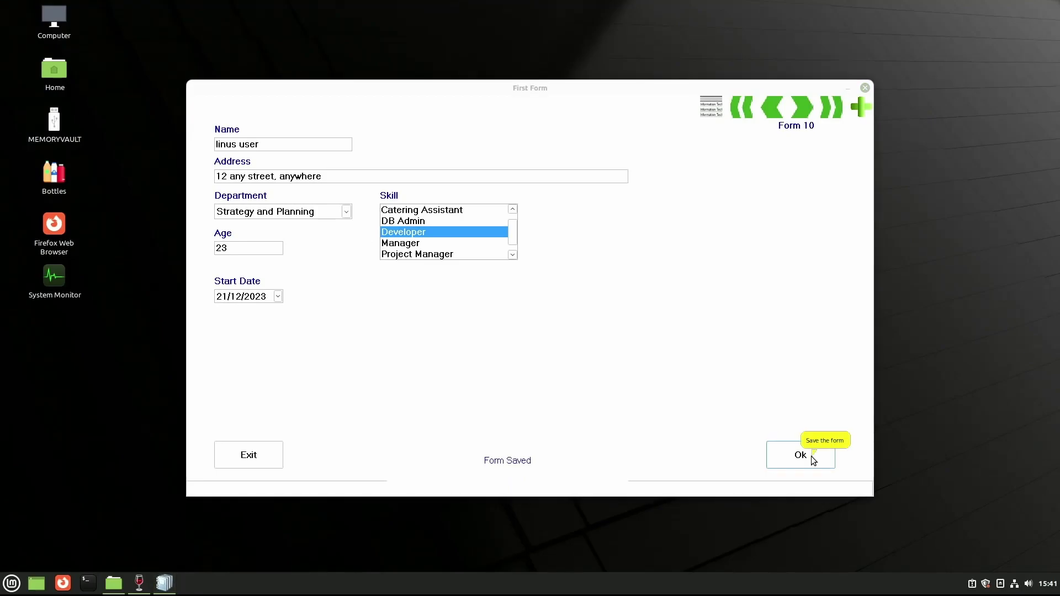
Confirm linus user is record 9 in the records grid, then exit First Form
click(712, 112)
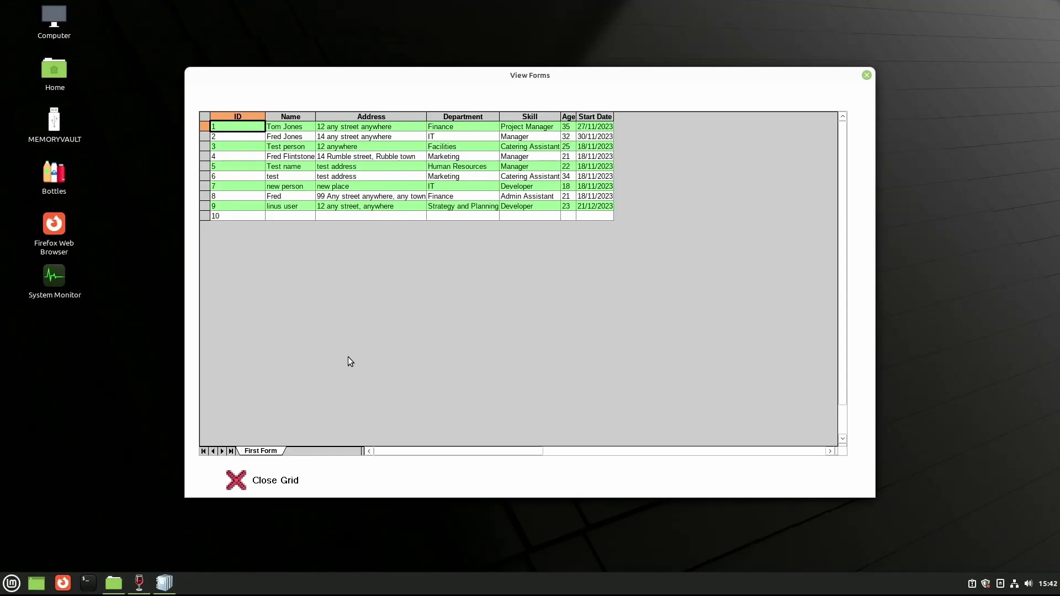
click(238, 483)
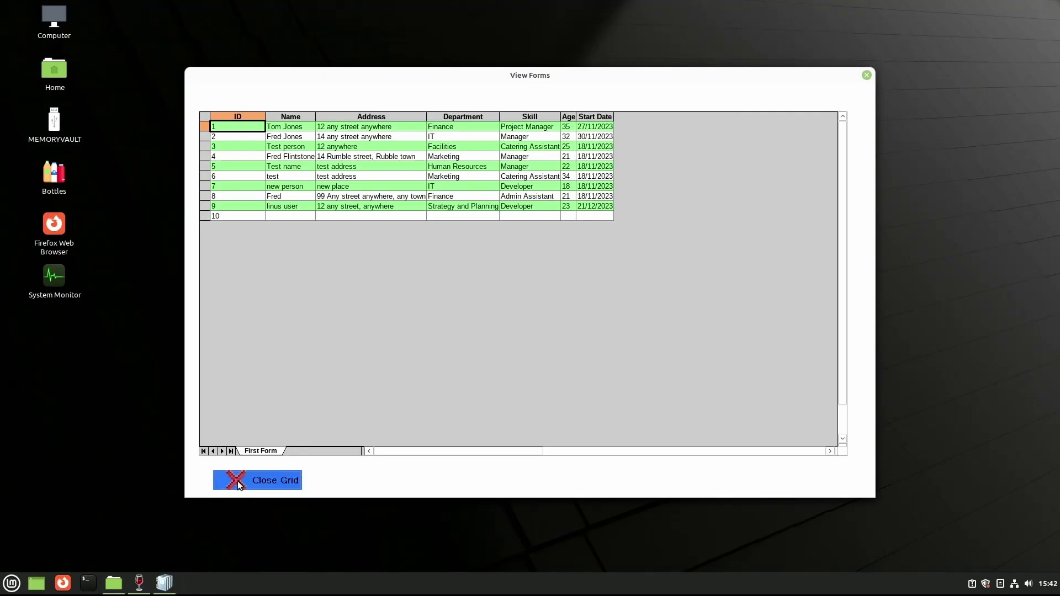
click(243, 449)
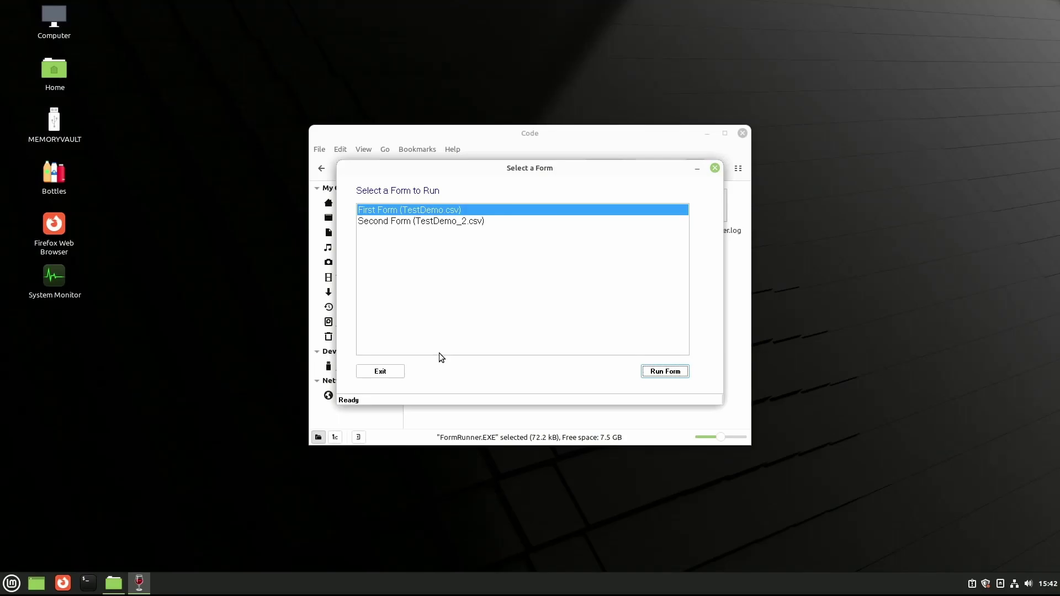
Quit FormRunner and open MEMORYVAULT's Both_Snippets_Associative_Arrays folder
click(388, 371)
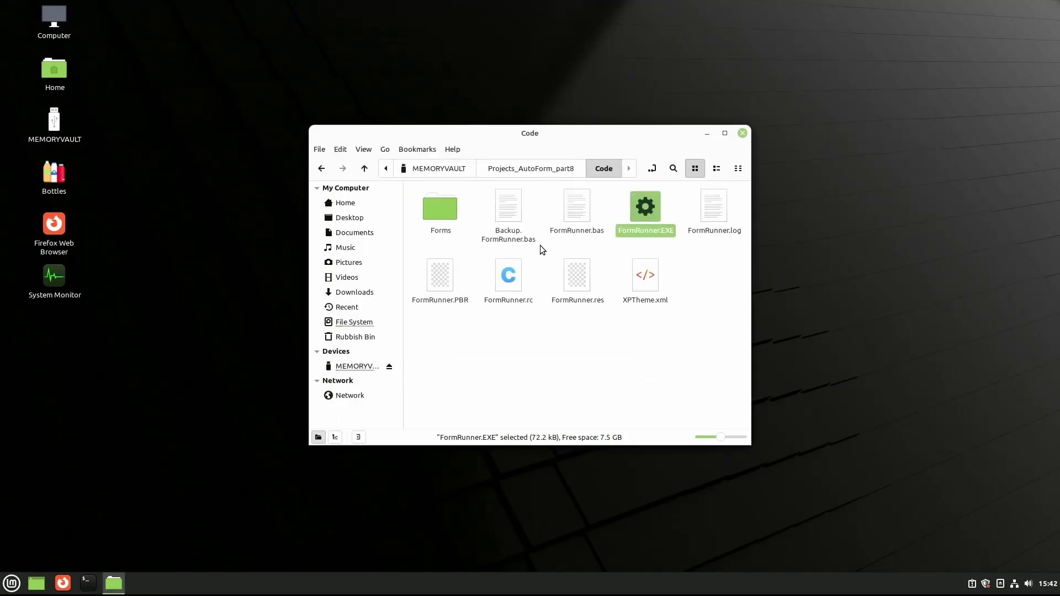
click(439, 168)
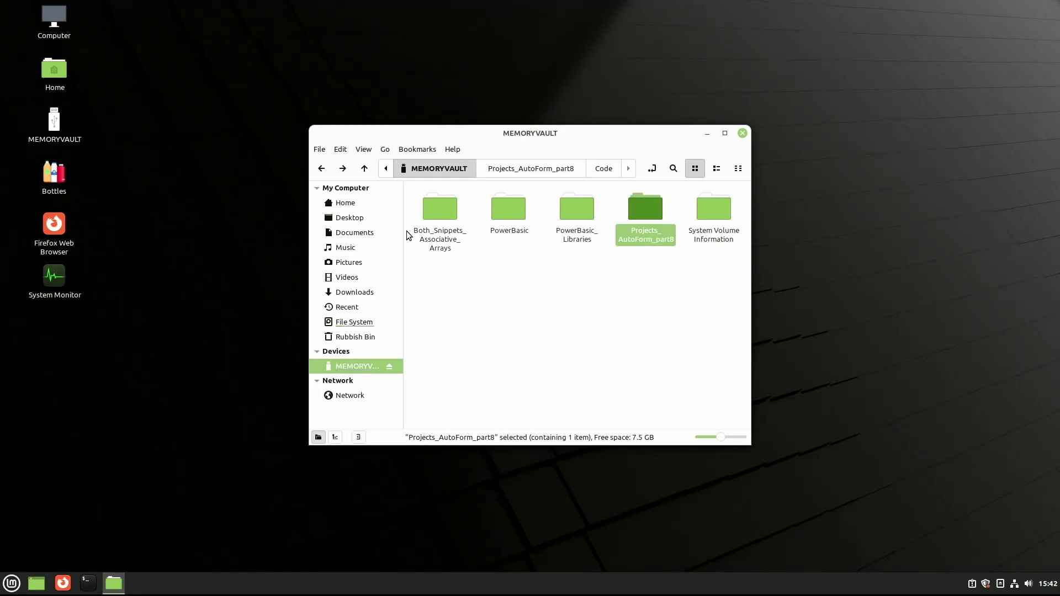
double_click(435, 207)
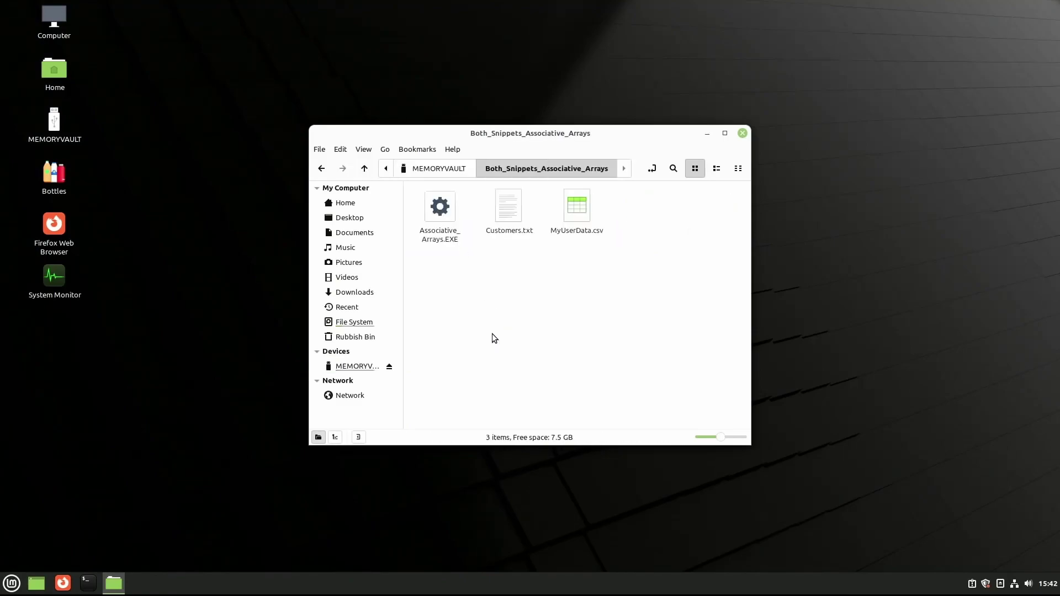
Run Associative_Arrays.EXE and enlarge its console to show all customer output
double_click(440, 206)
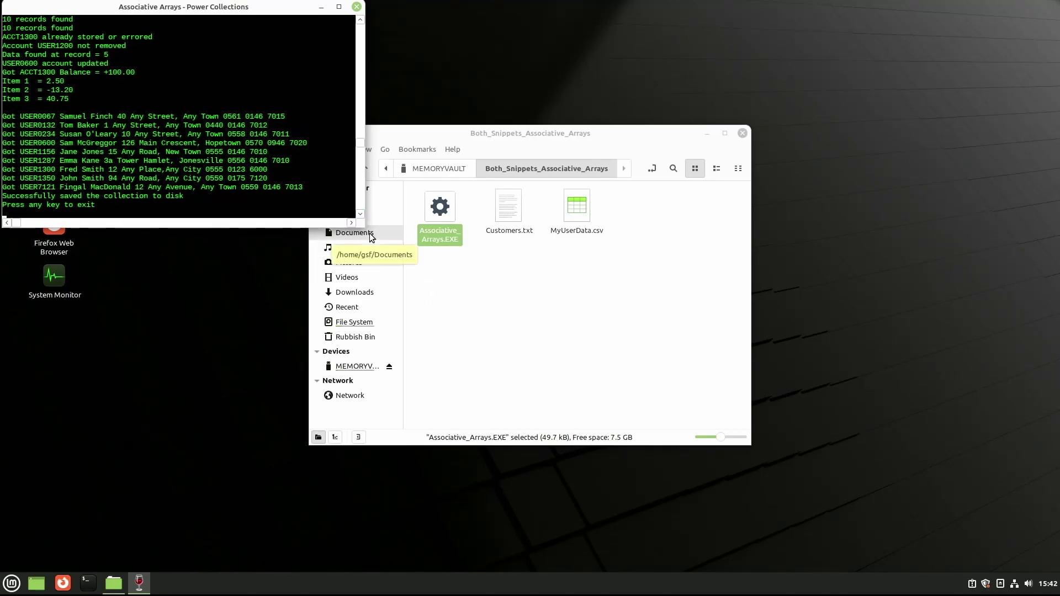
drag(365, 225, 733, 461)
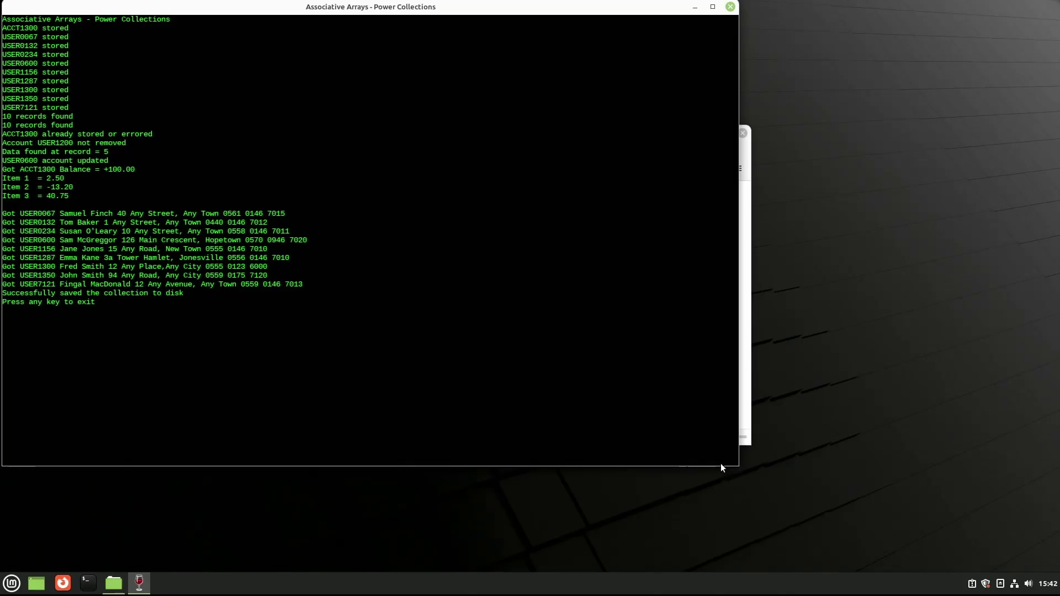